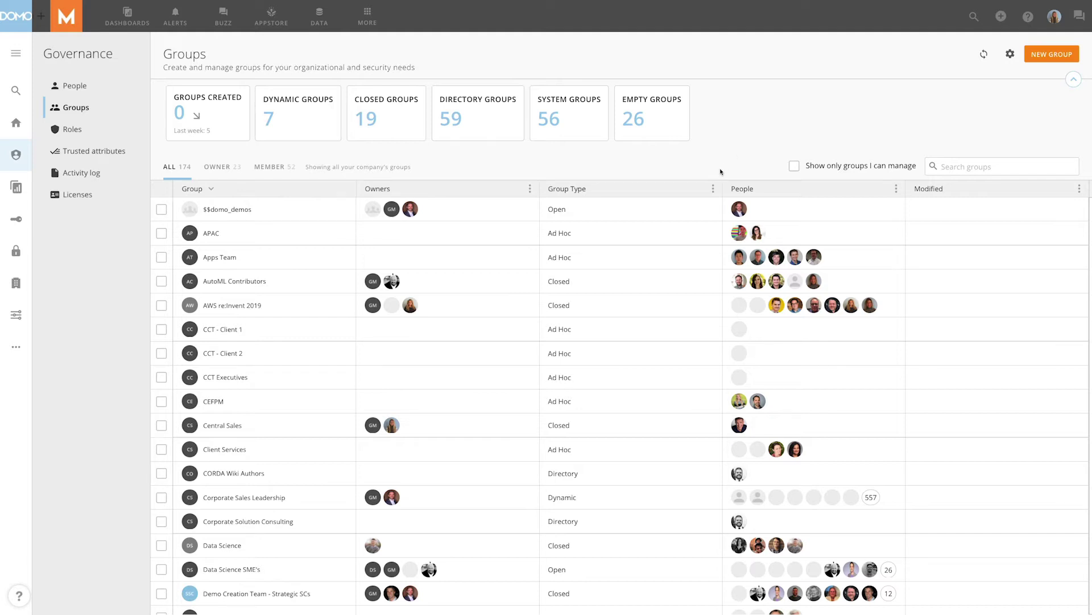
# Filter the groups list by each type in turn: Open, Ad Hoc, Directory, Closed, Dynamic, then System
pyautogui.click(713, 189)
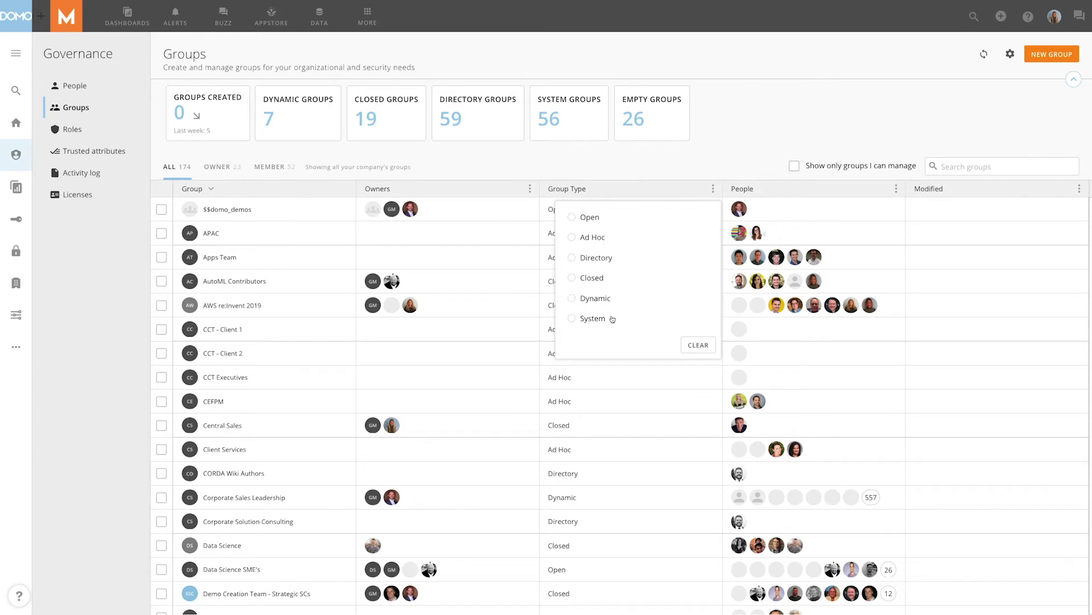
pyautogui.click(573, 218)
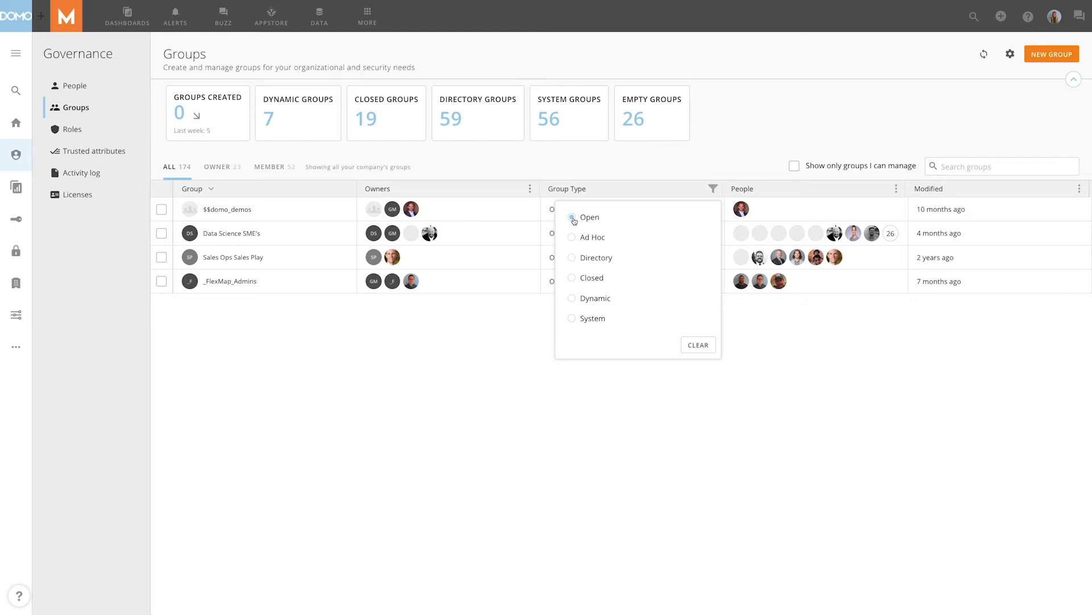
pyautogui.click(572, 237)
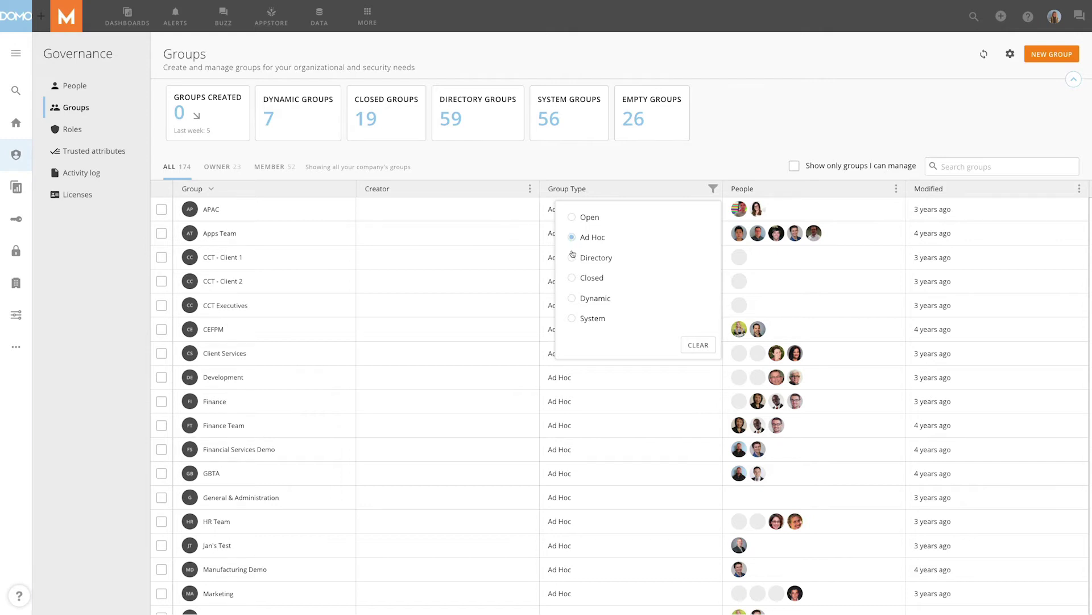
pyautogui.click(571, 258)
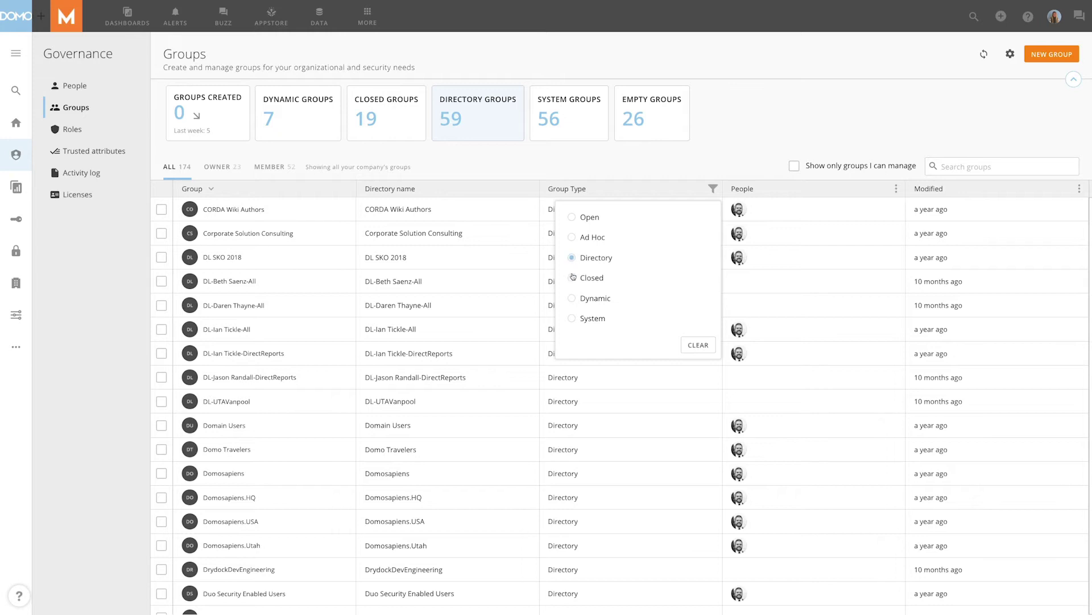
pyautogui.click(573, 277)
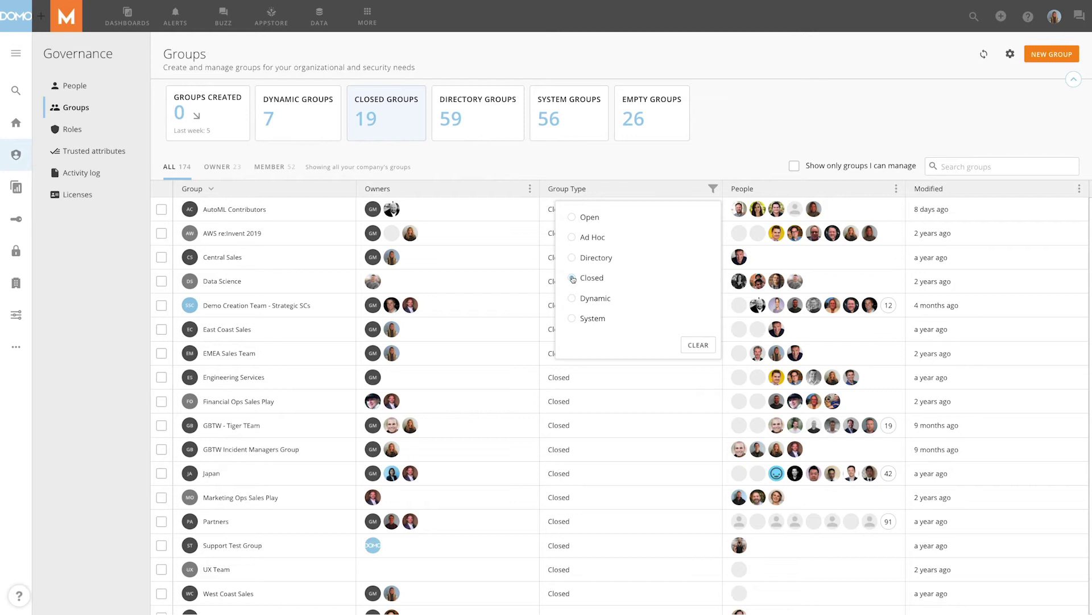
pyautogui.click(572, 299)
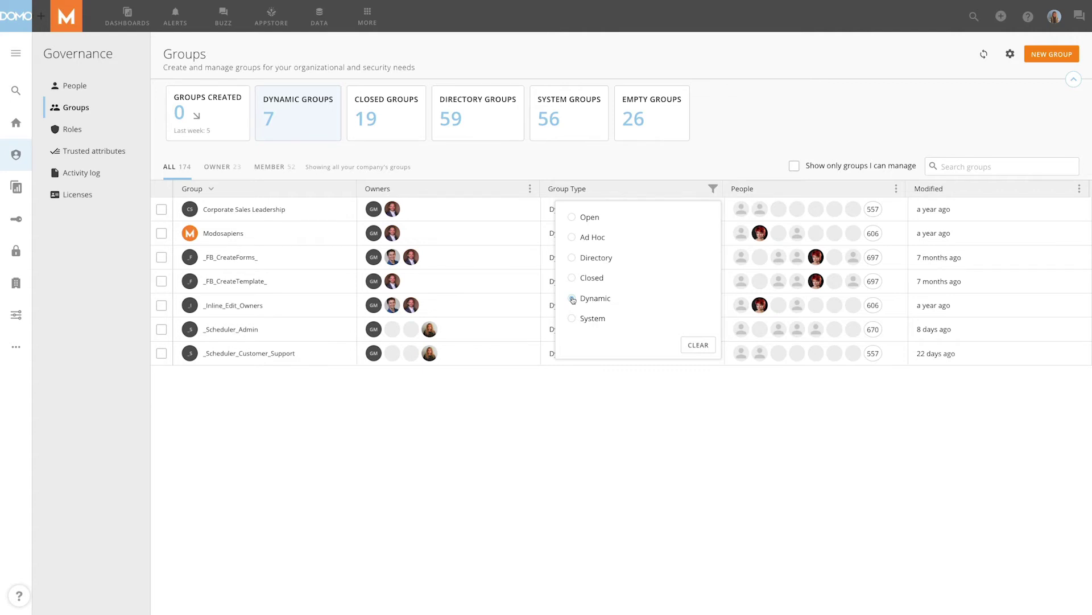
pyautogui.click(573, 319)
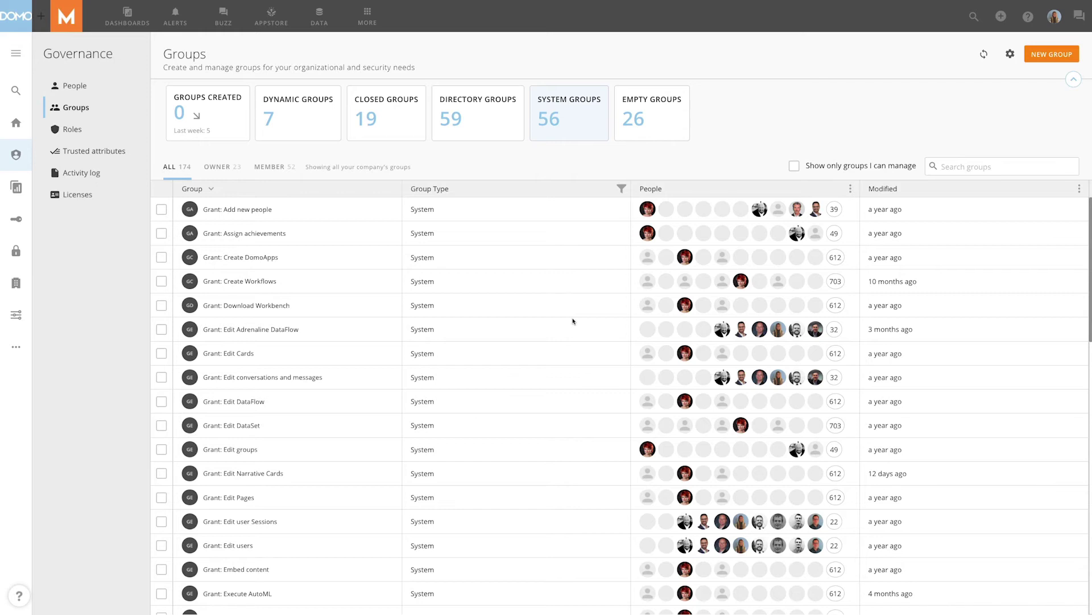
pyautogui.click(367, 16)
# From Admin > Groups, start a new group named 'The Grizzled Prospects'
pyautogui.click(287, 66)
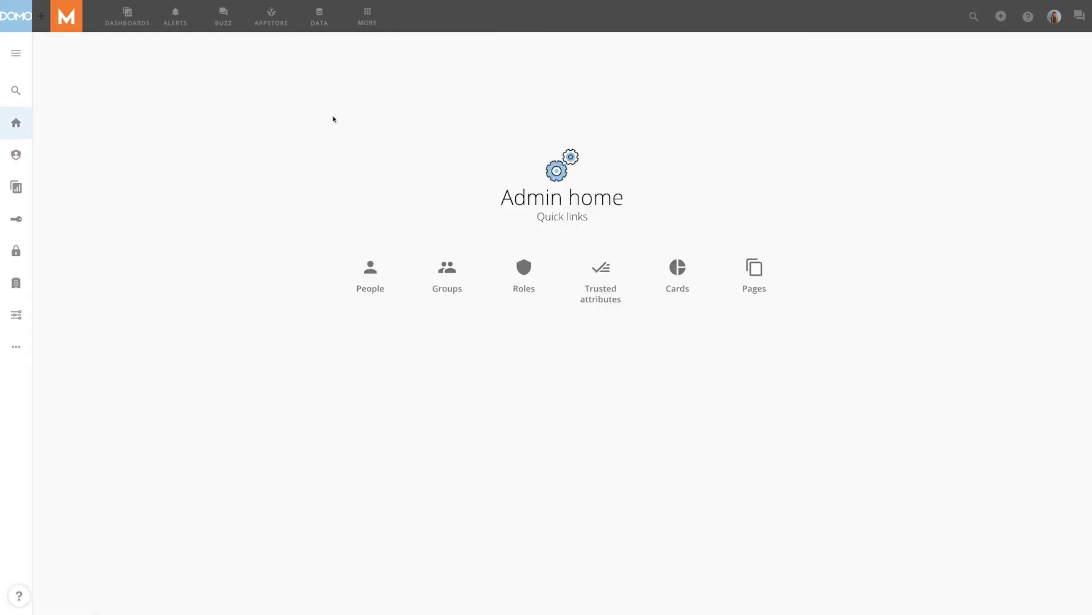
pyautogui.click(440, 267)
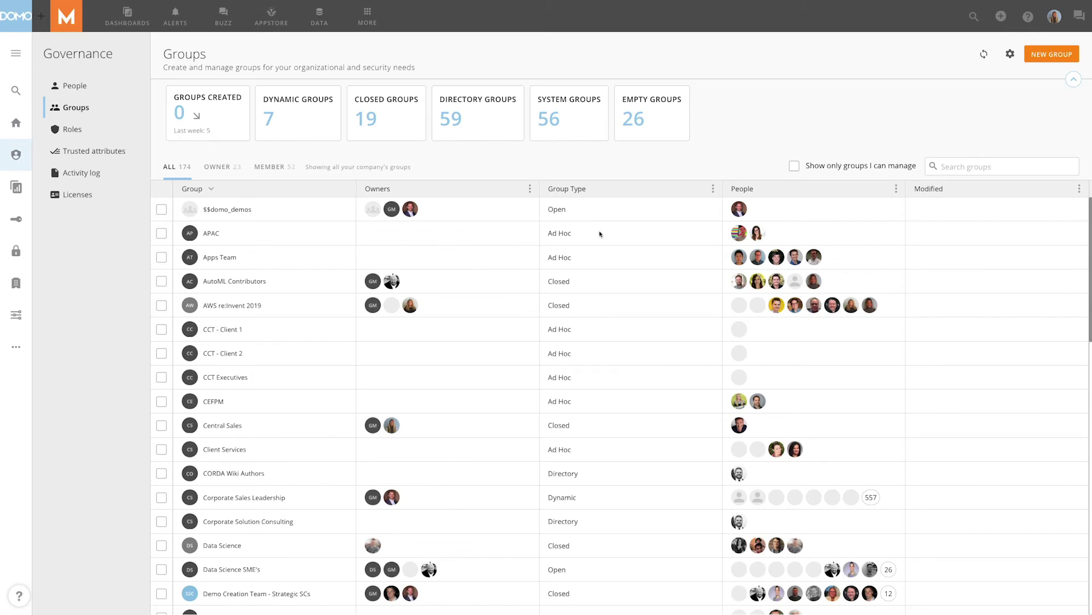
pyautogui.click(1046, 55)
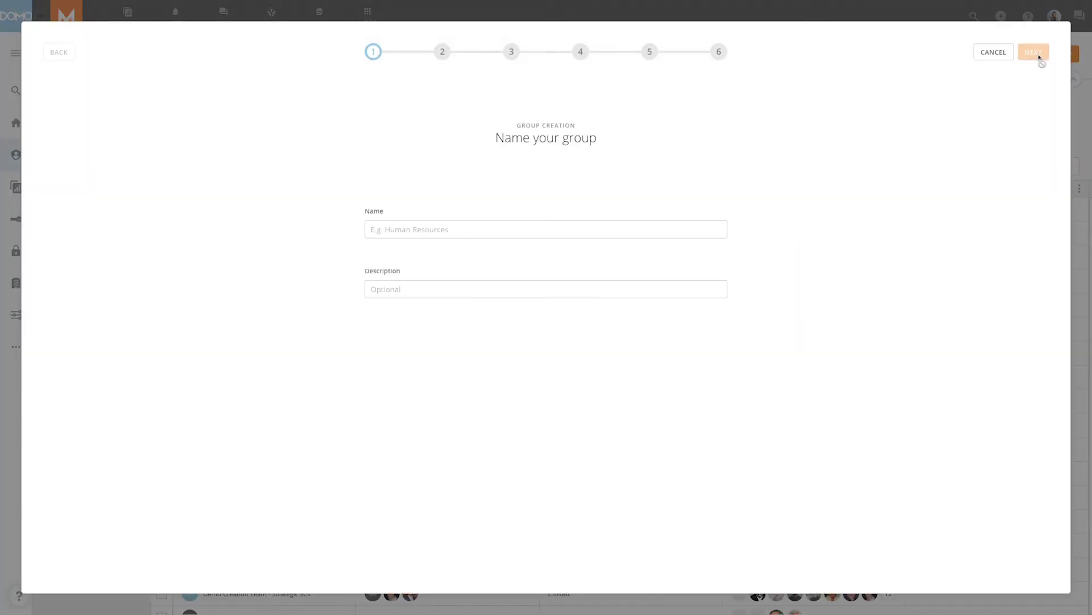
pyautogui.click(389, 228)
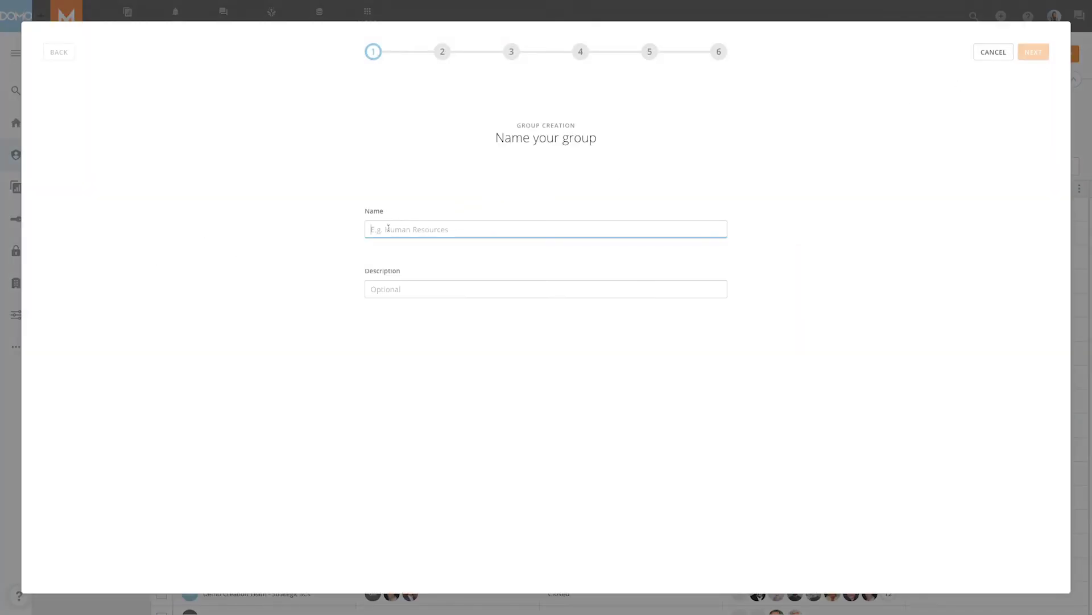
pyautogui.write('The Grizzled Prospects')
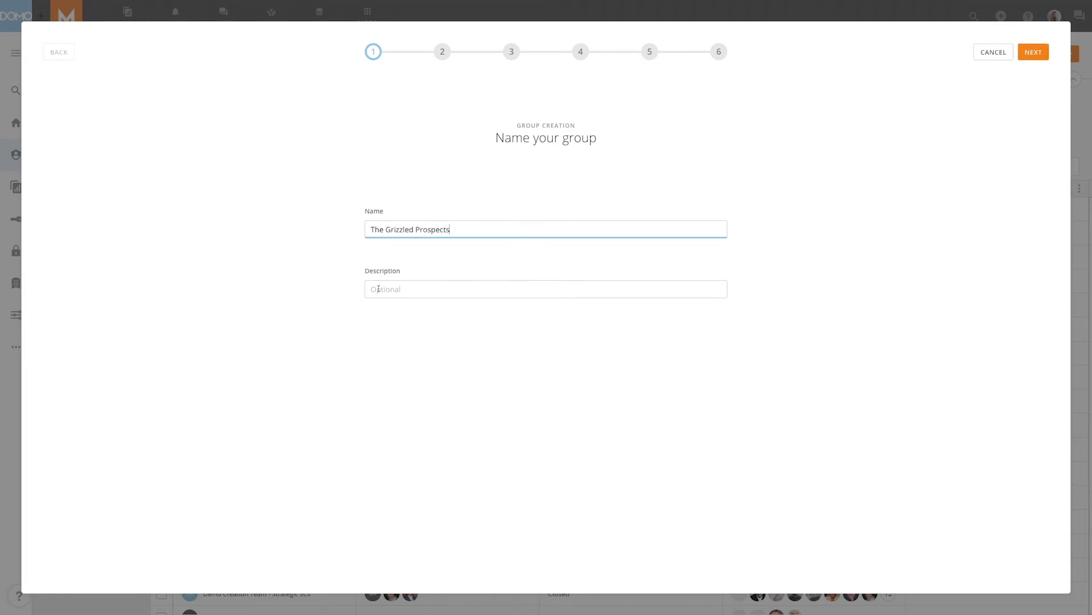
# Give it the description 'Hitting the mother load of sales every quarter. Sweet, sweet sales!' and make it Dynamic
pyautogui.click(379, 289)
pyautogui.write('Hitting the mother load of sales every quarter. Sweet, sweet sales!')
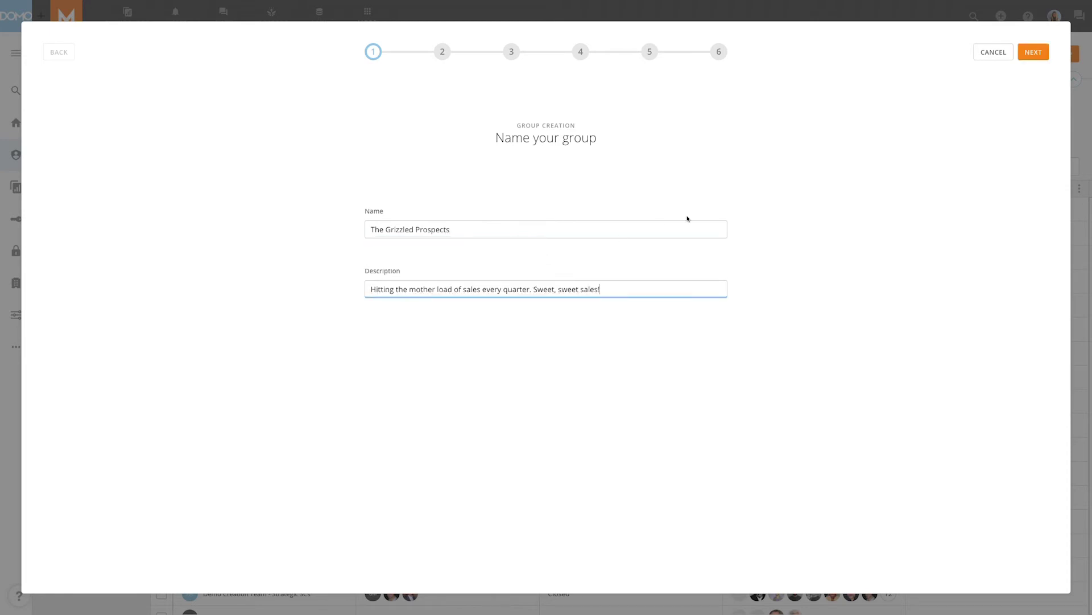
pyautogui.click(1029, 56)
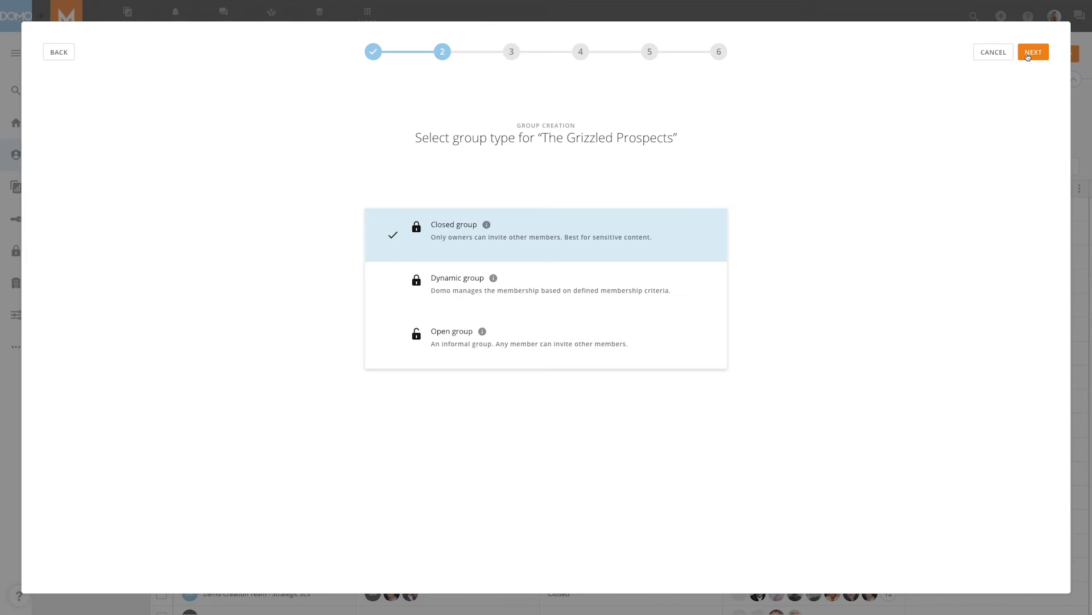
pyautogui.click(699, 278)
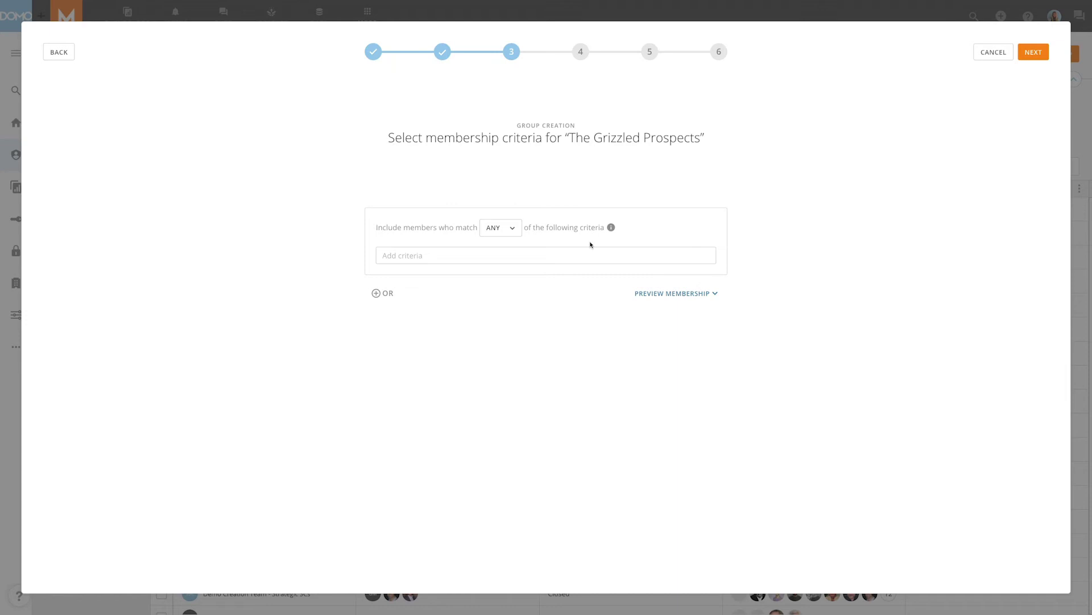
# Set membership to match ANY criterion, with Department equal to Sales
pyautogui.click(513, 229)
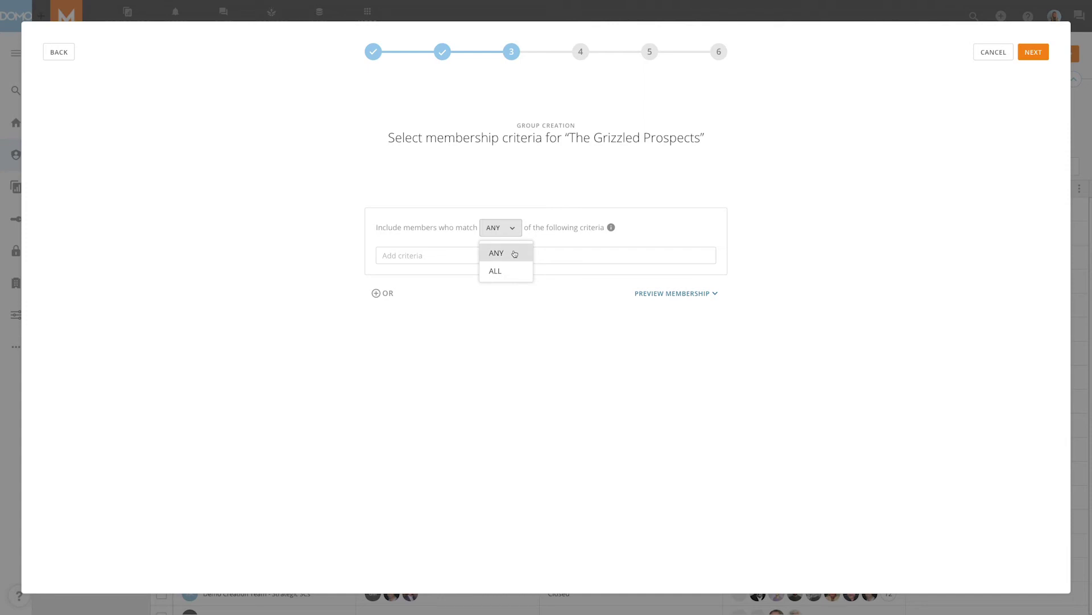
pyautogui.click(515, 252)
pyautogui.click(398, 257)
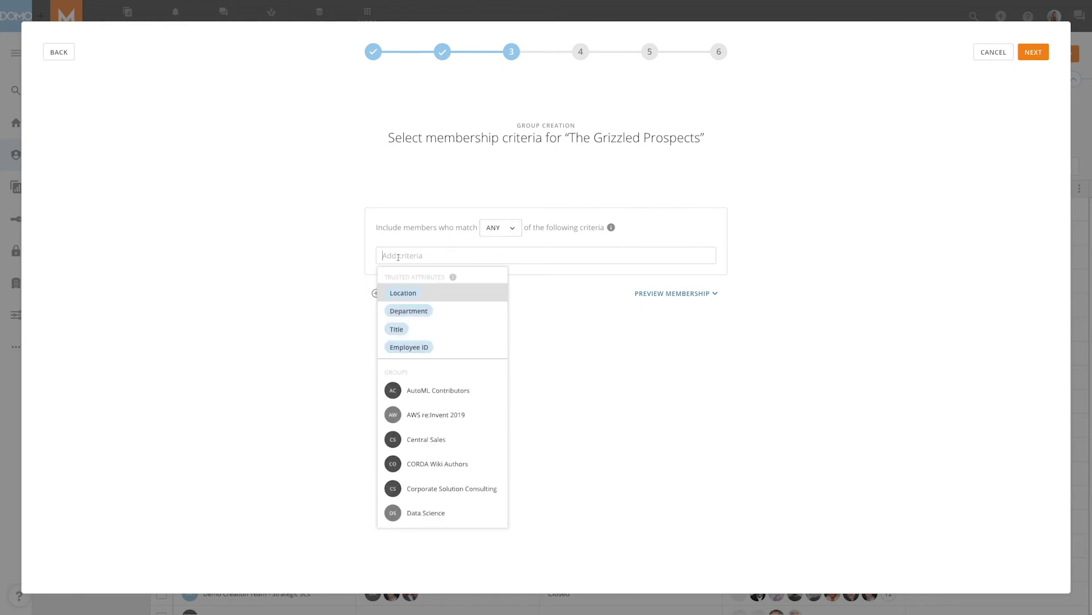
pyautogui.click(413, 310)
pyautogui.click(365, 283)
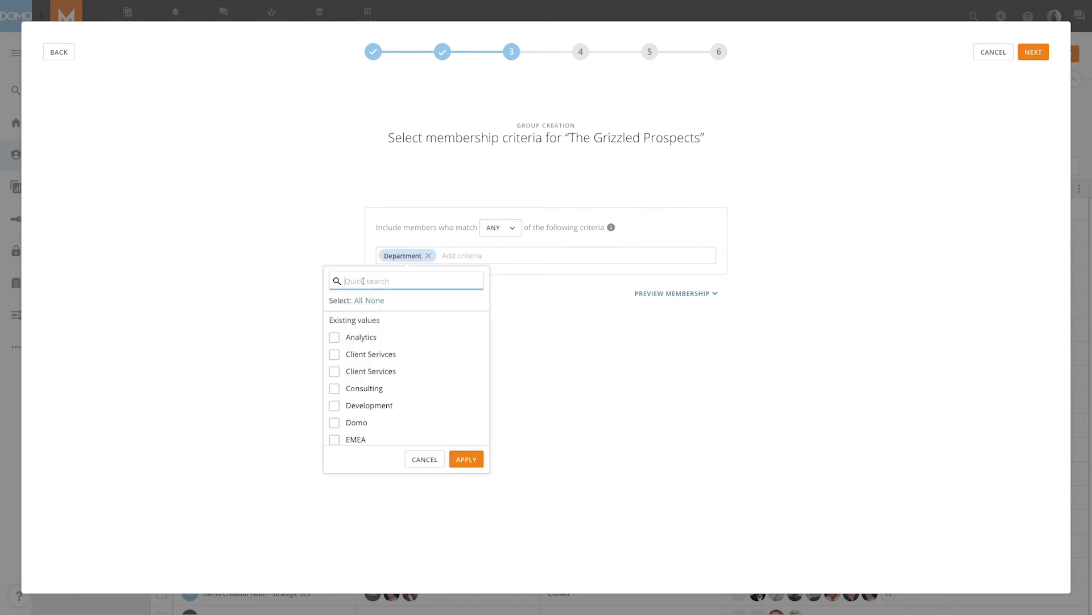
pyautogui.write('Sales')
pyautogui.click(336, 337)
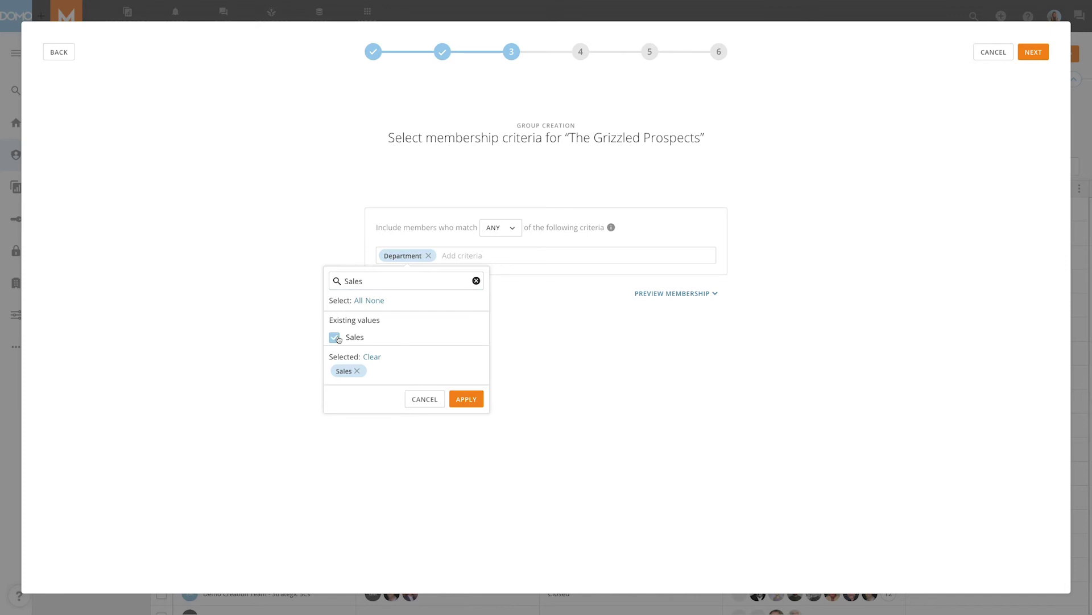
pyautogui.click(464, 396)
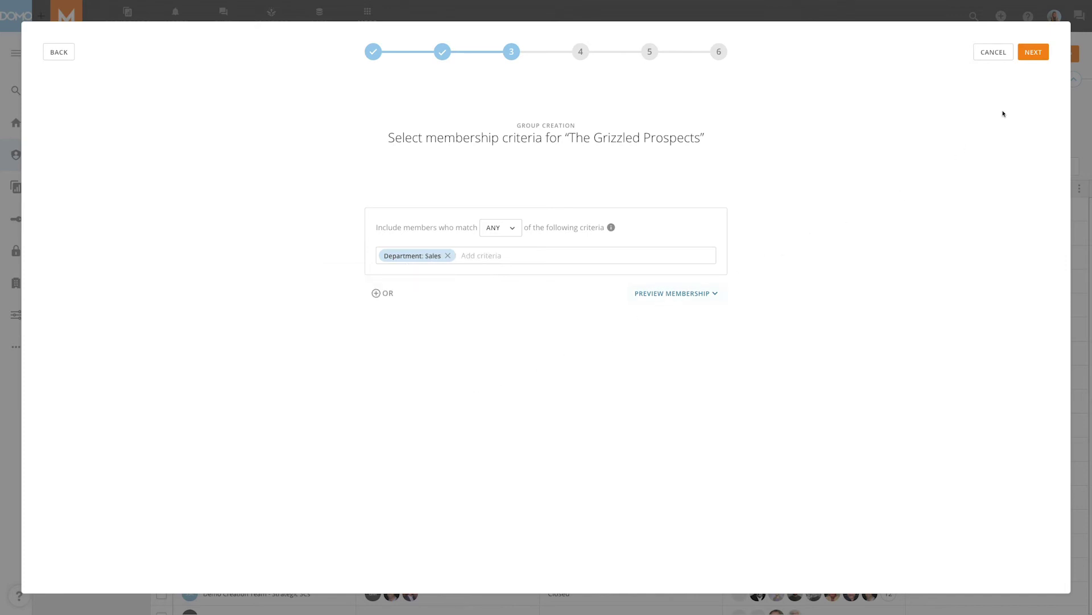
pyautogui.click(1035, 57)
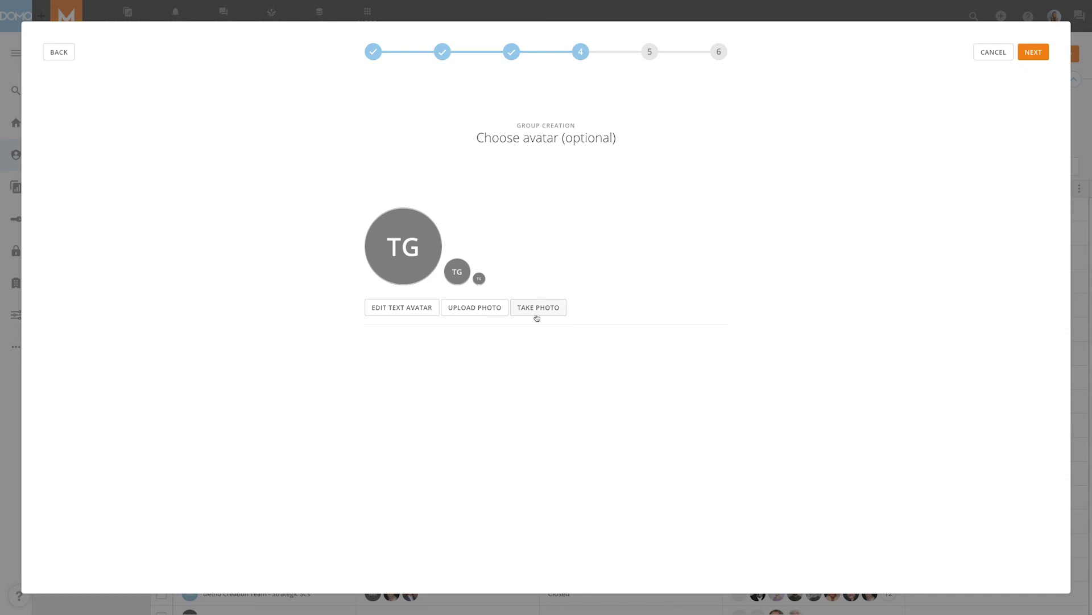
# Upload Sales.png from Downloads as the group avatar and accept the crop
pyautogui.click(475, 314)
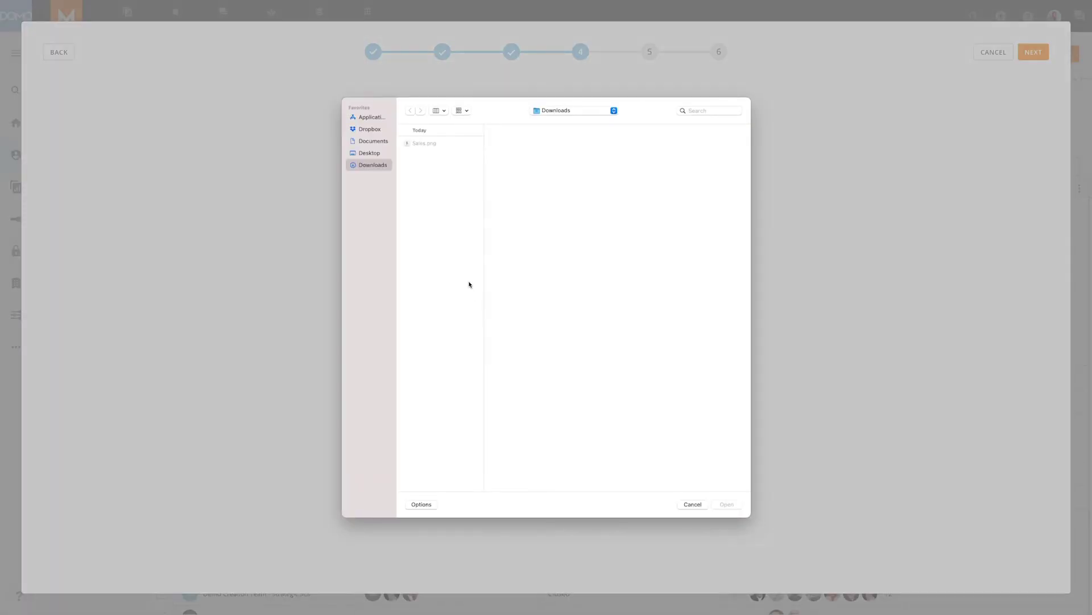
pyautogui.click(441, 144)
pyautogui.doubleClick(442, 144)
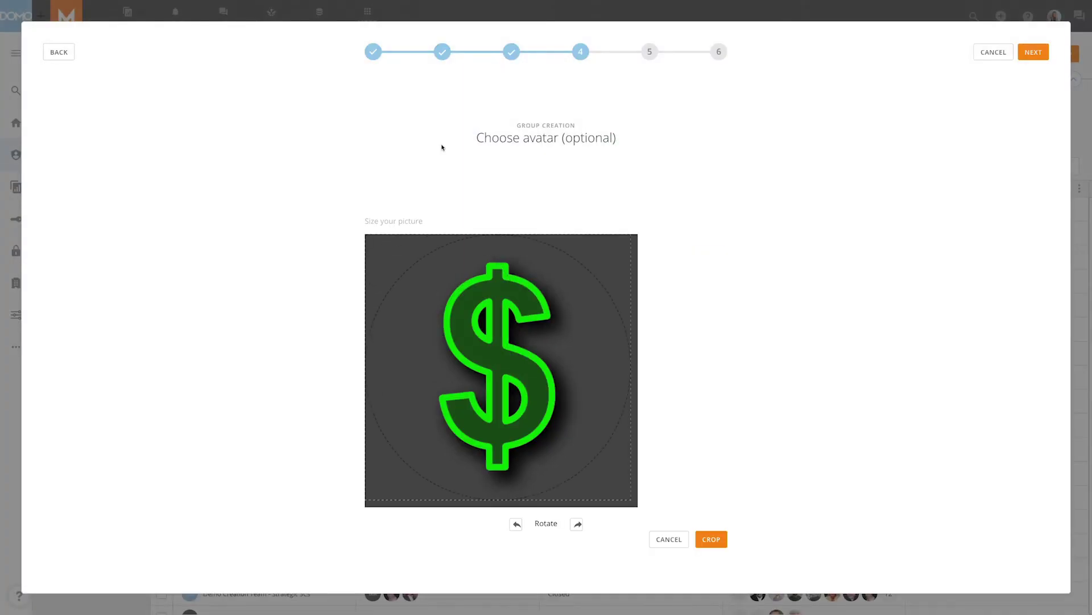
pyautogui.click(711, 539)
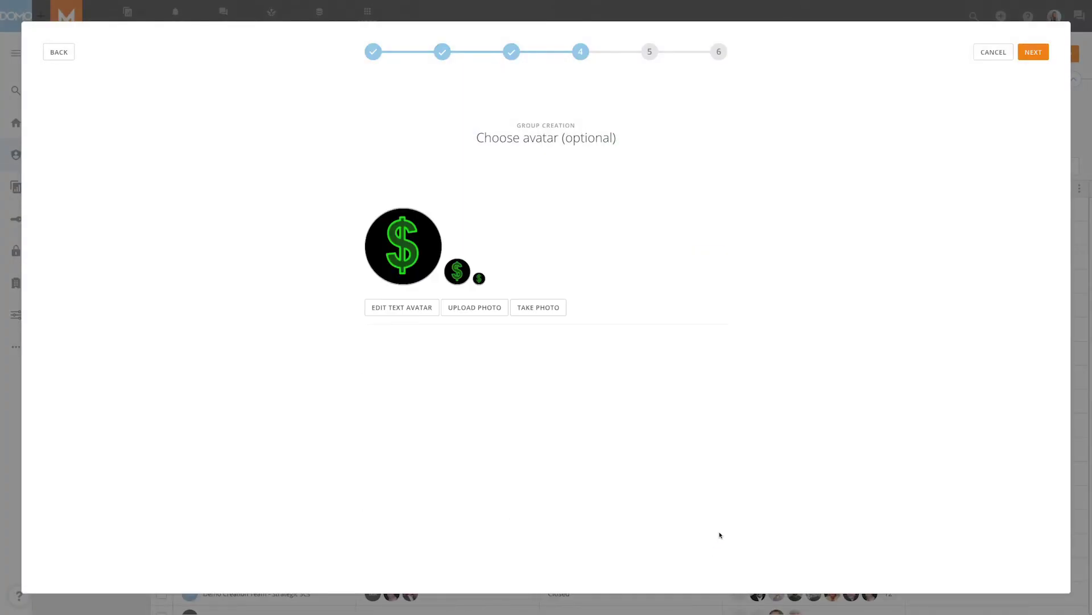
# Add the suggested person as a third group owner, then save the new group
pyautogui.click(1033, 53)
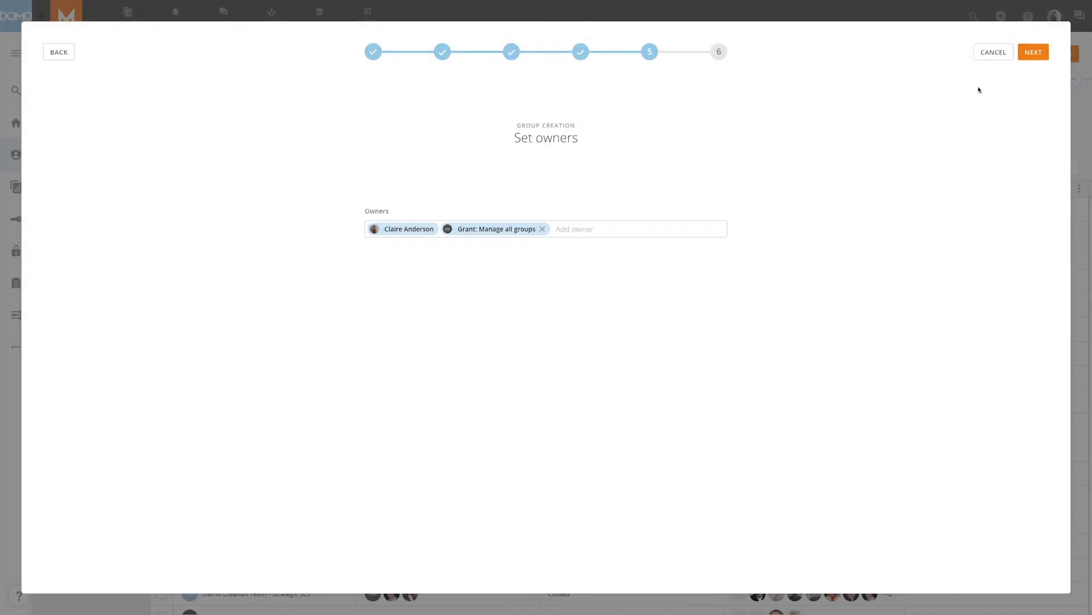
pyautogui.click(609, 226)
pyautogui.write('Charlie')
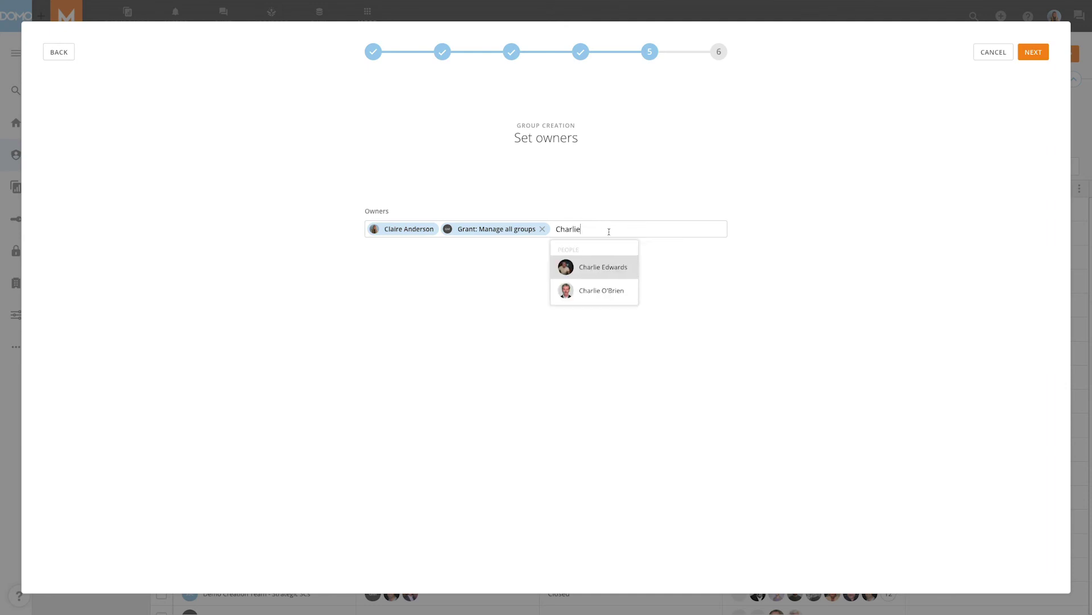
pyautogui.click(602, 292)
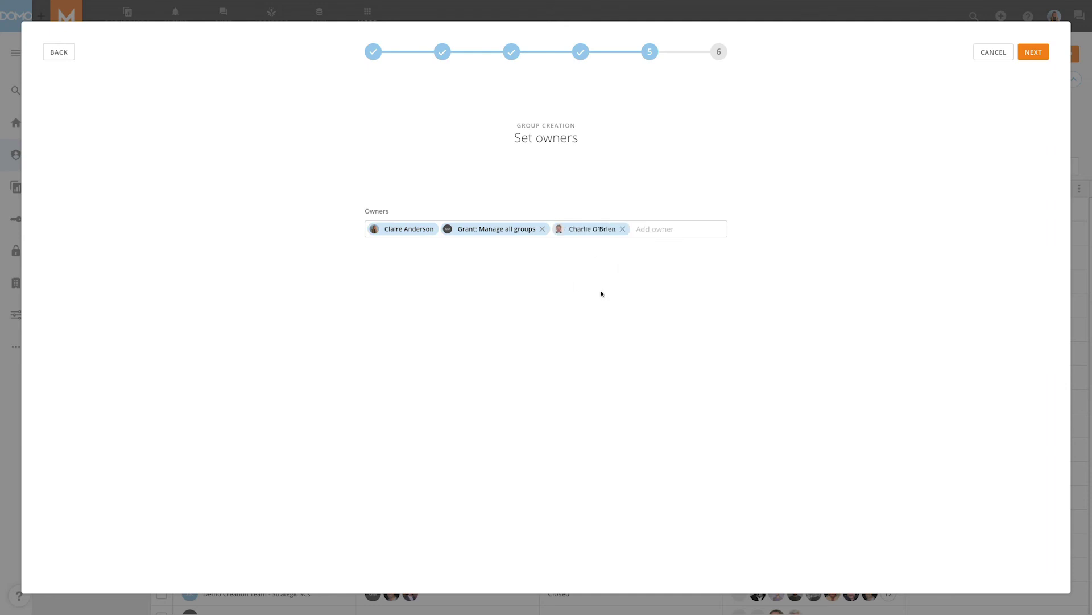
pyautogui.click(1034, 57)
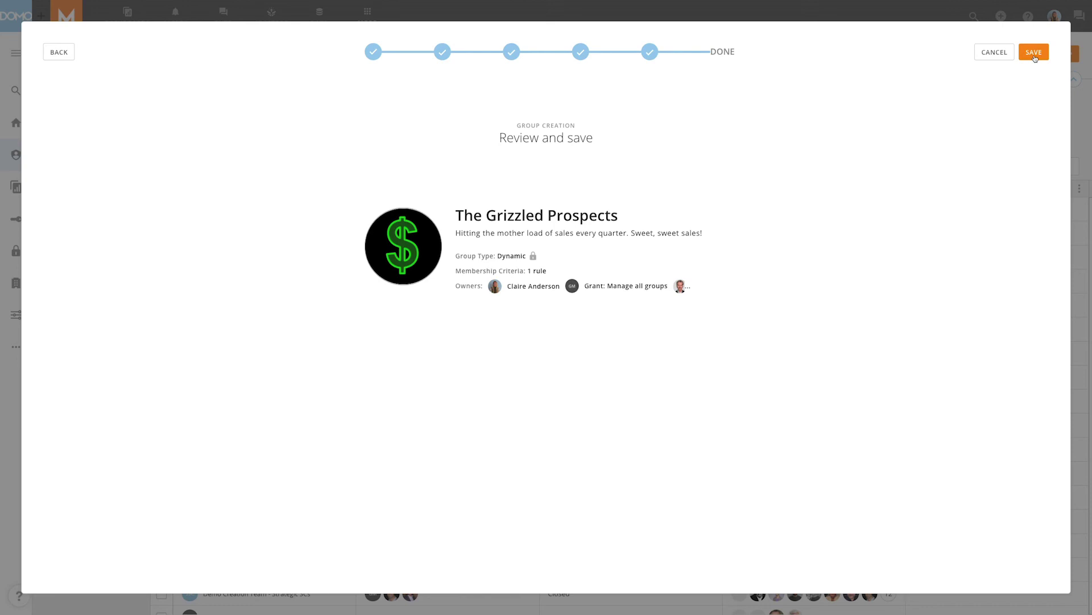
pyautogui.click(1034, 52)
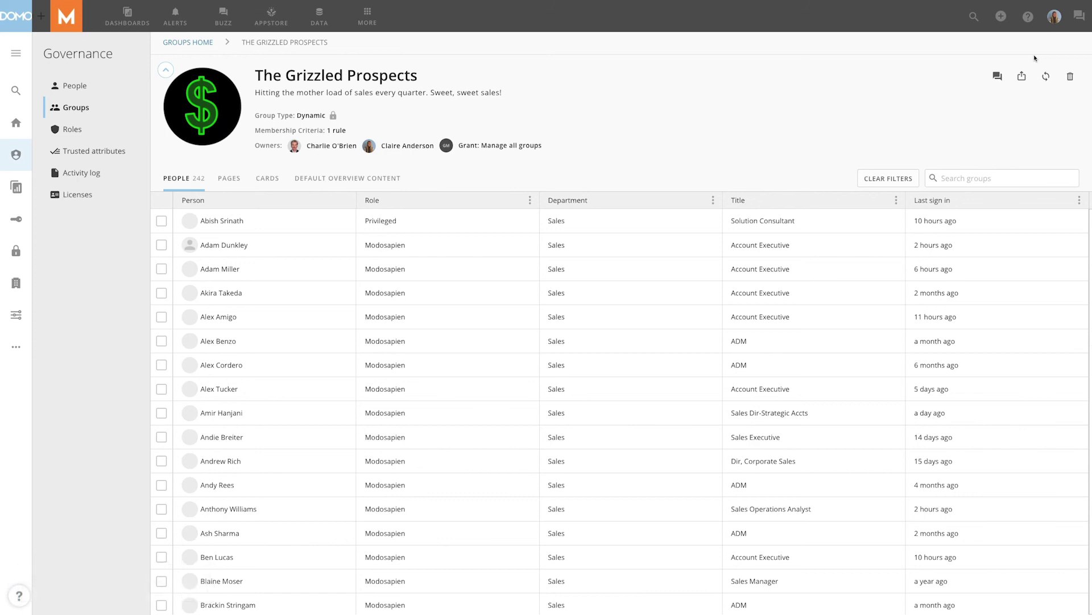
# Share the 'Impression vs Click-through' card with The Grizzled Prospects
pyautogui.click(1022, 76)
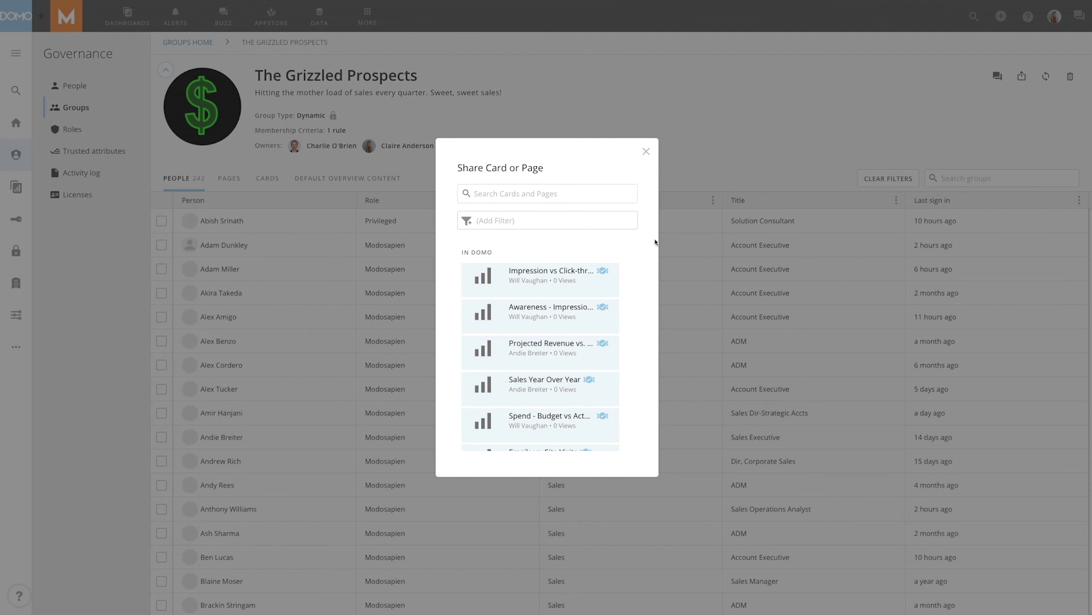
pyautogui.click(555, 276)
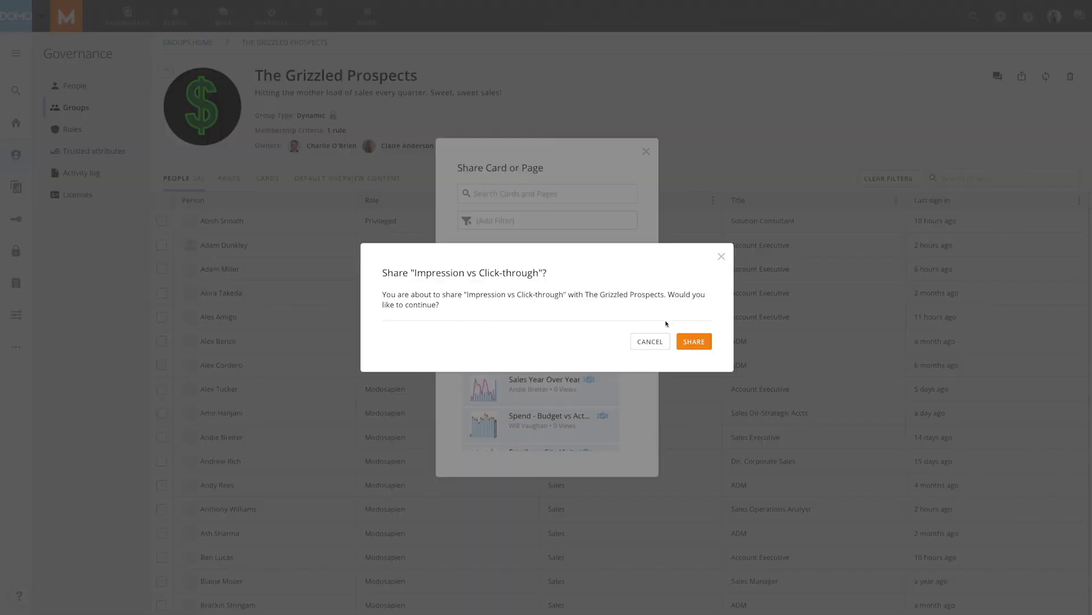
pyautogui.click(694, 342)
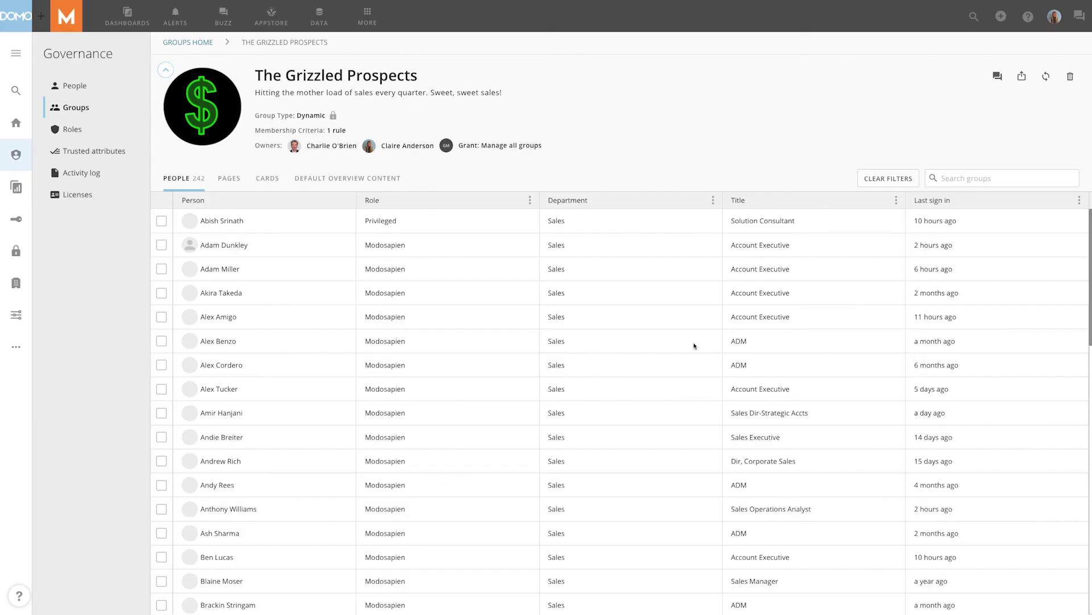